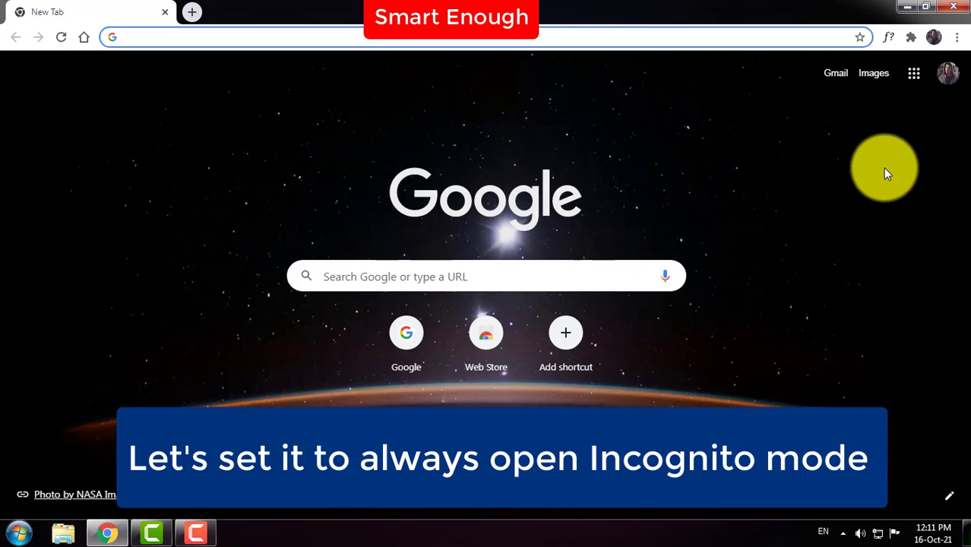
- Close the open Chrome window and return to the desktop
click(946, 11)
click(600, 229)
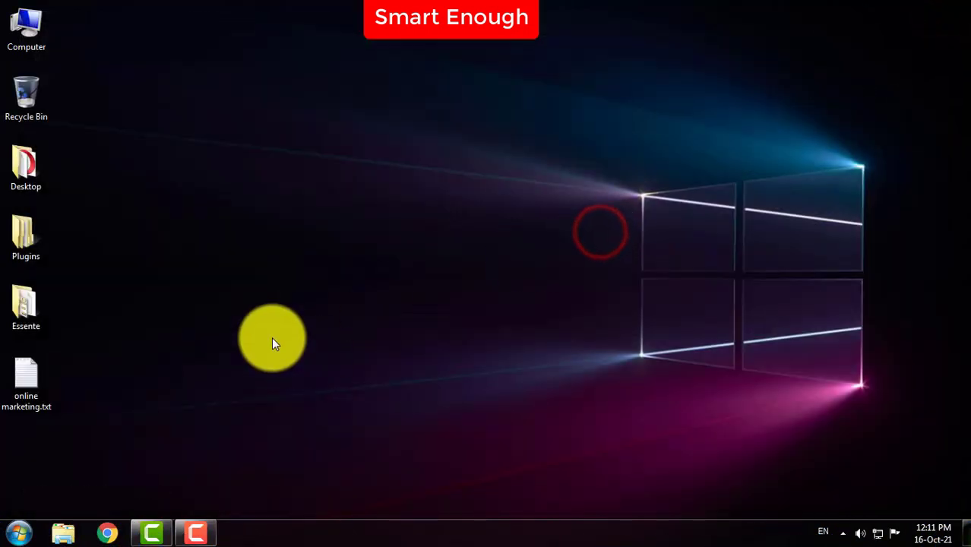
click(180, 403)
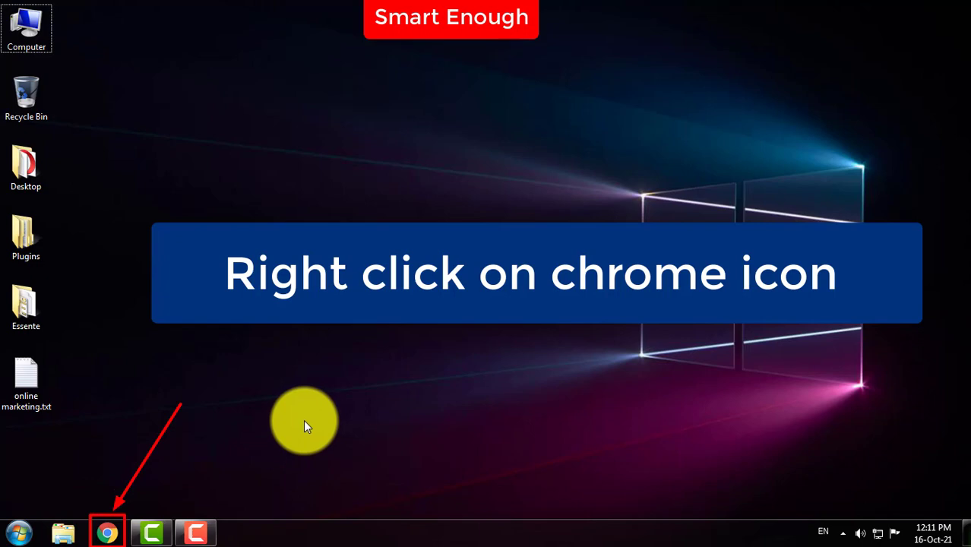
right_click(112, 534)
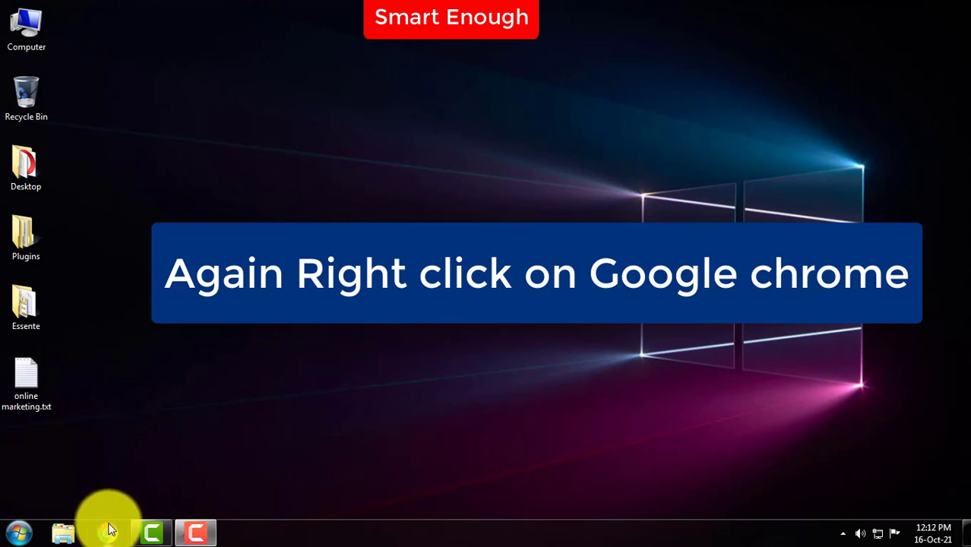
right_click(109, 531)
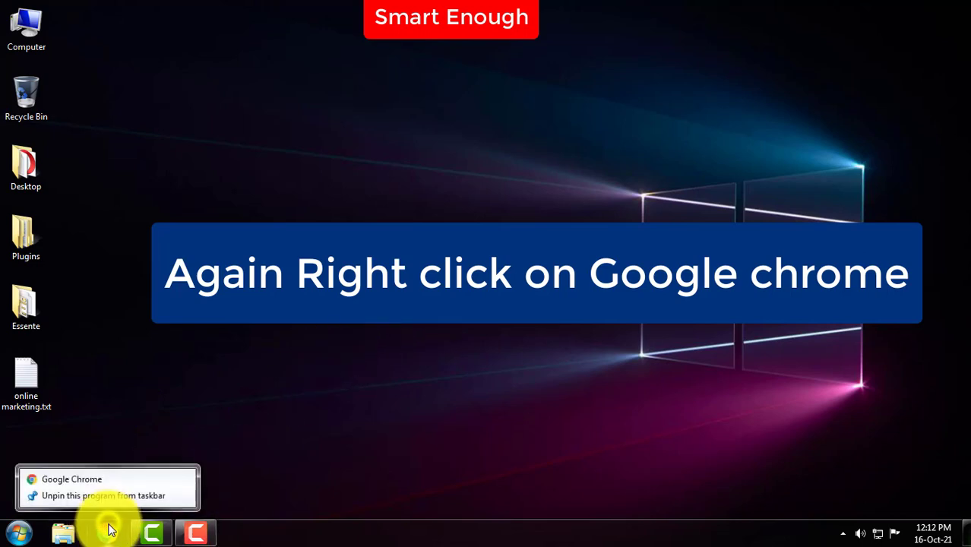
right_click(120, 480)
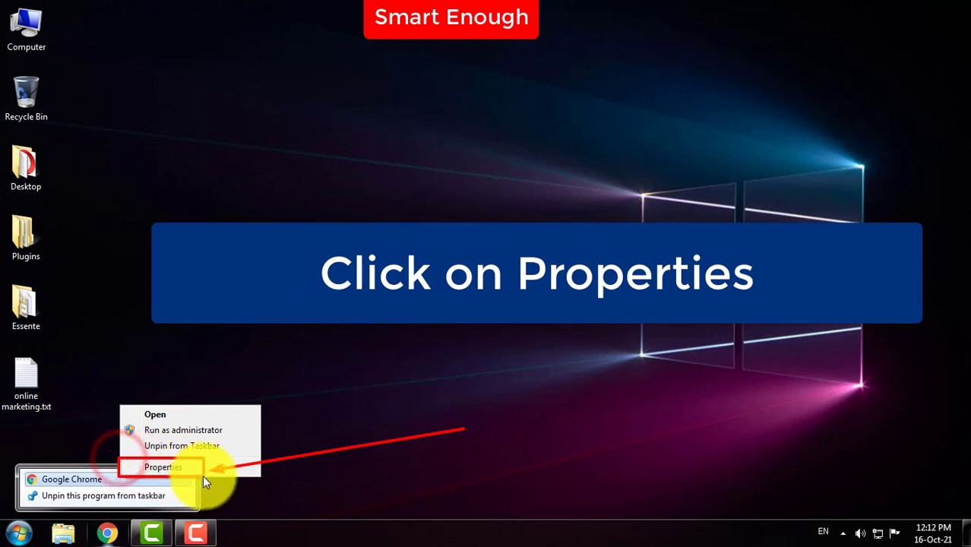
click(576, 357)
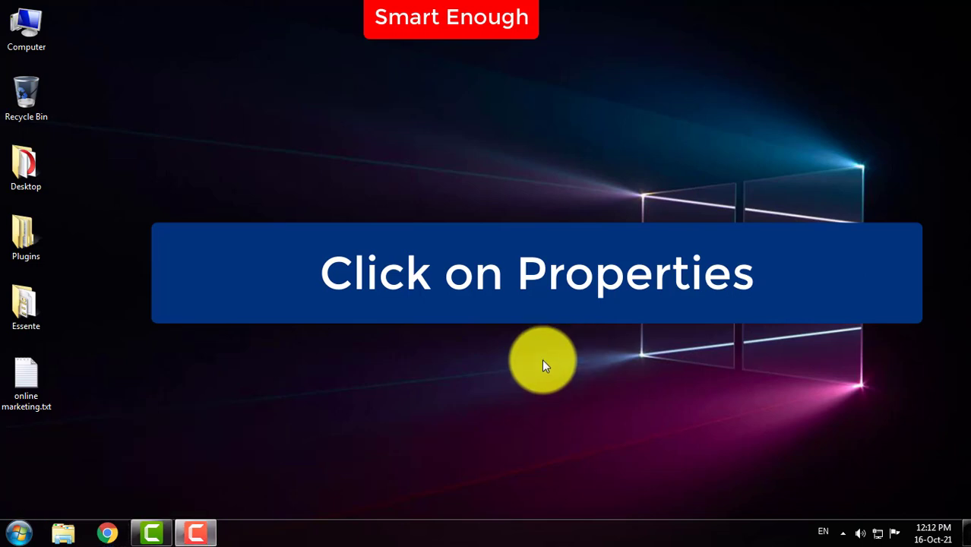
- Open the properties of the Google Chrome shortcut pinned to the taskbar
right_click(109, 532)
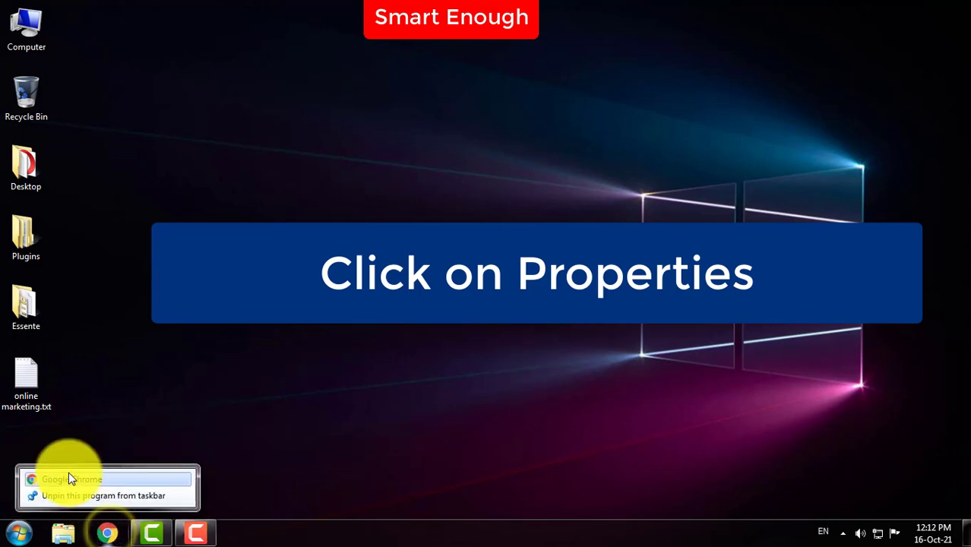
right_click(71, 479)
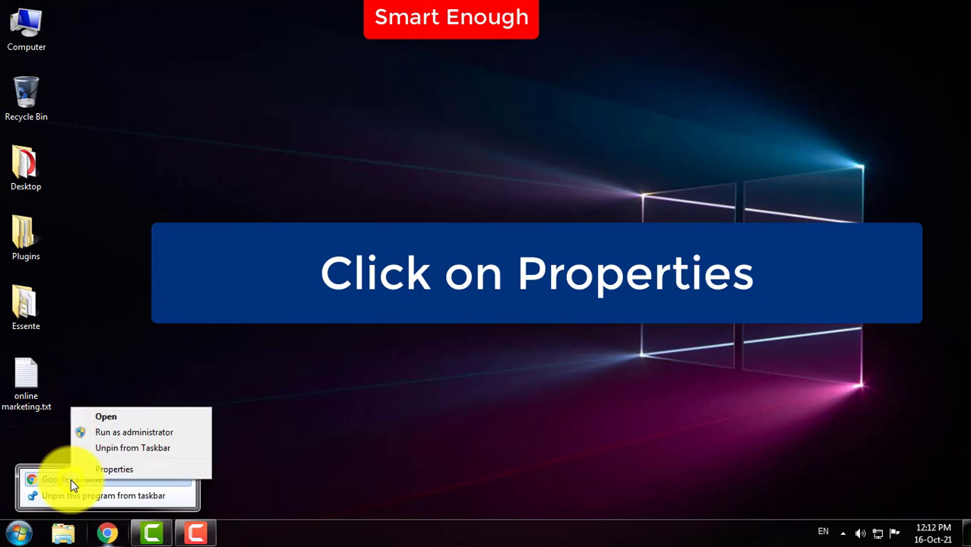
click(144, 469)
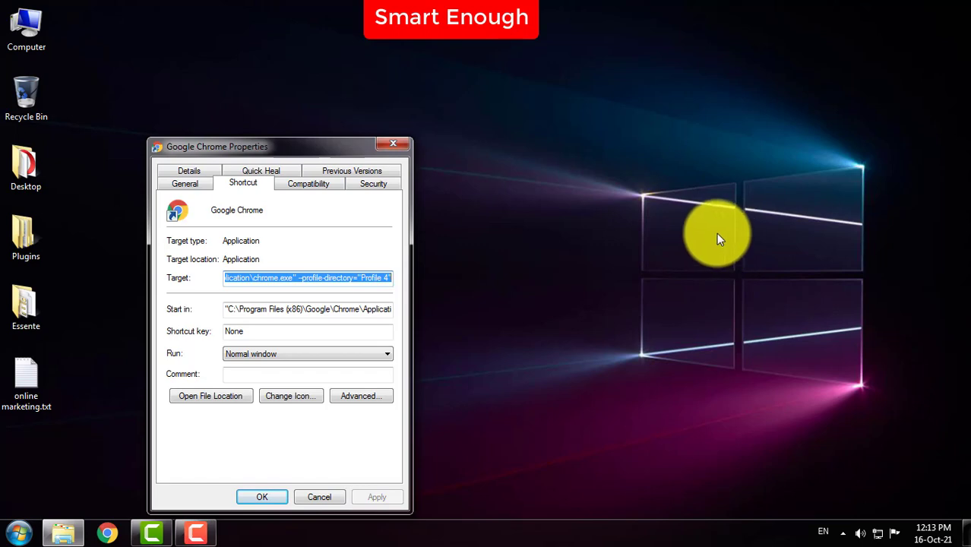
key(ctrl+c)
click(568, 231)
click(579, 248)
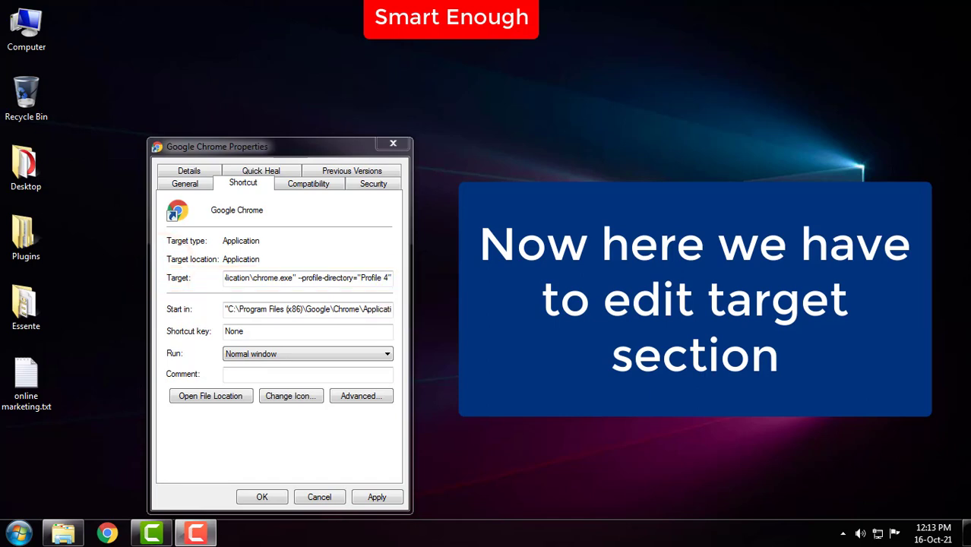
- Try to append an -incognito switch after the profile directory at the end of the shortcut's target
click(309, 278)
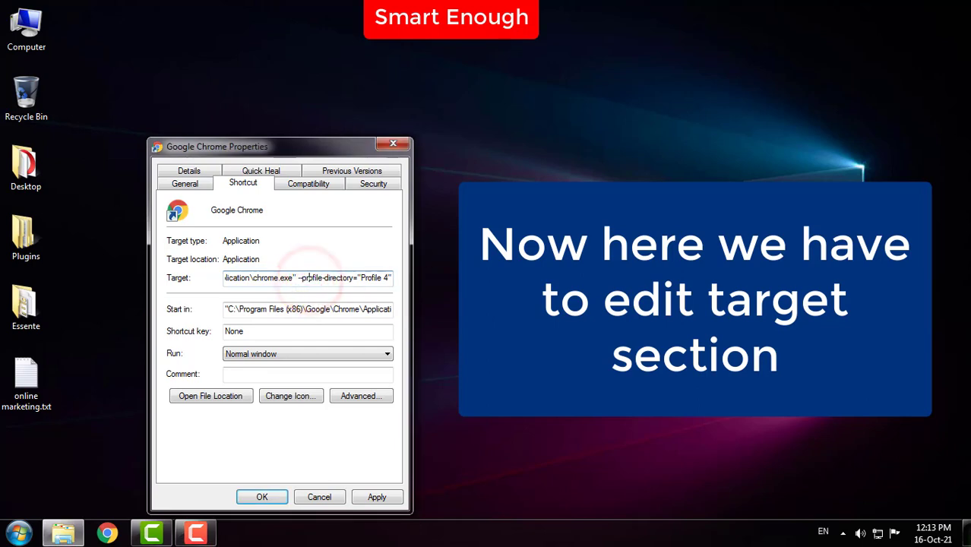
key(End)
text(-)
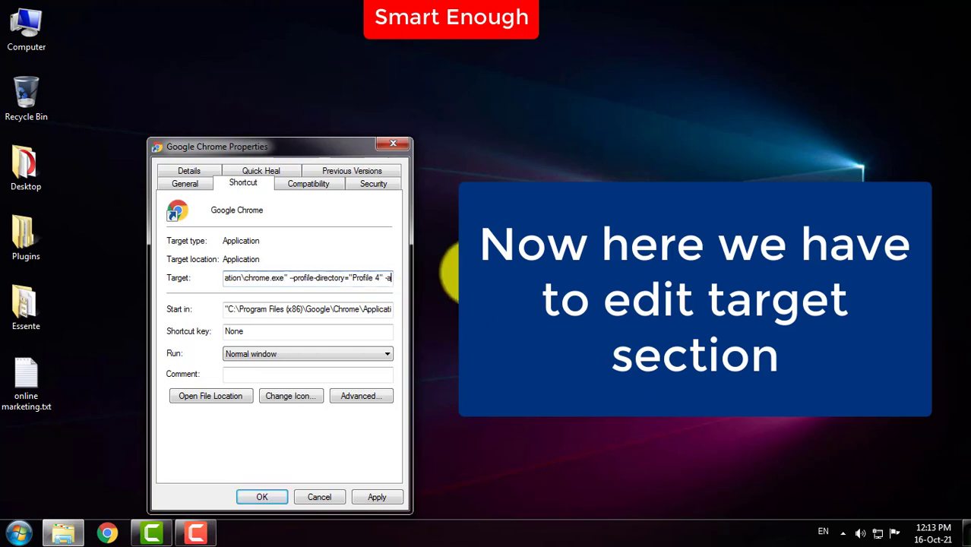
click(384, 275)
text(-a)
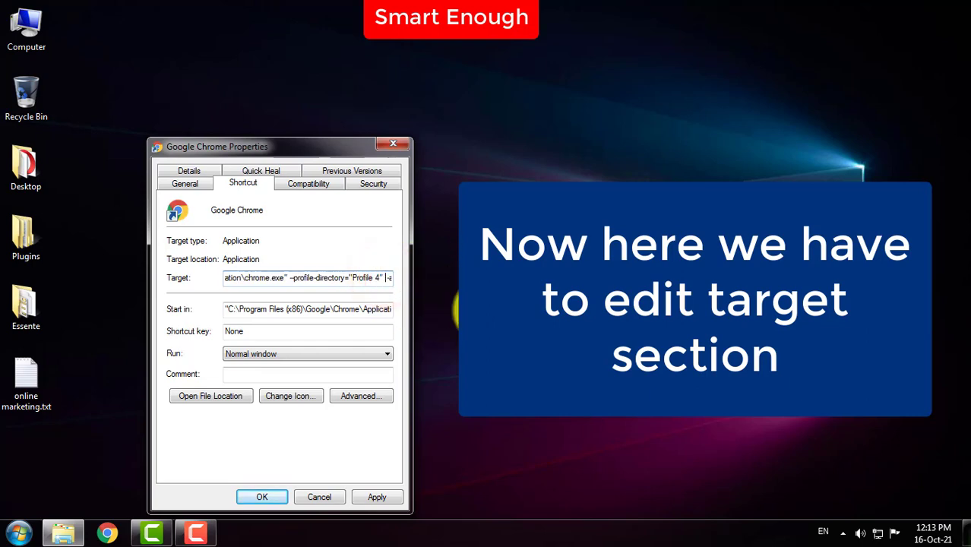
key(BackSpace)
key(BackSpace)
key(BackSpace)
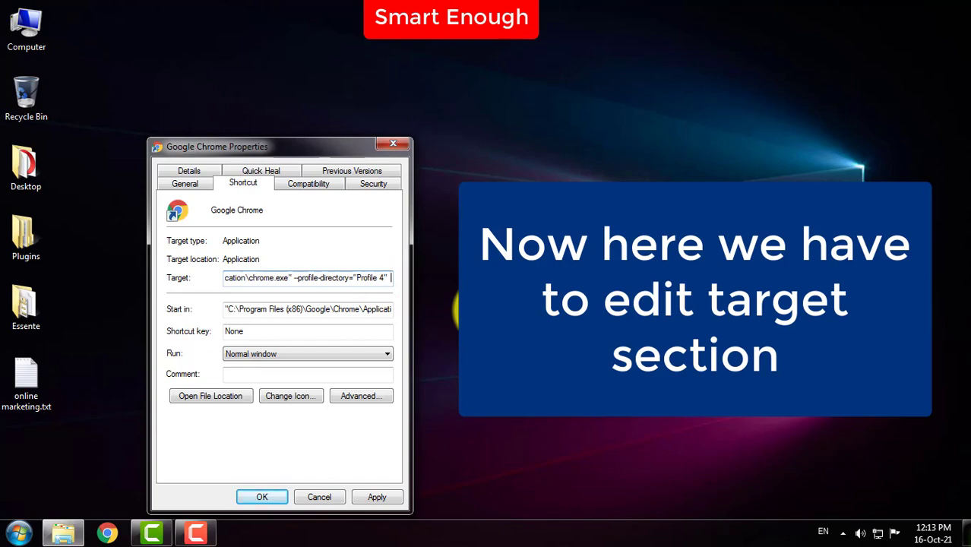
text(-in)
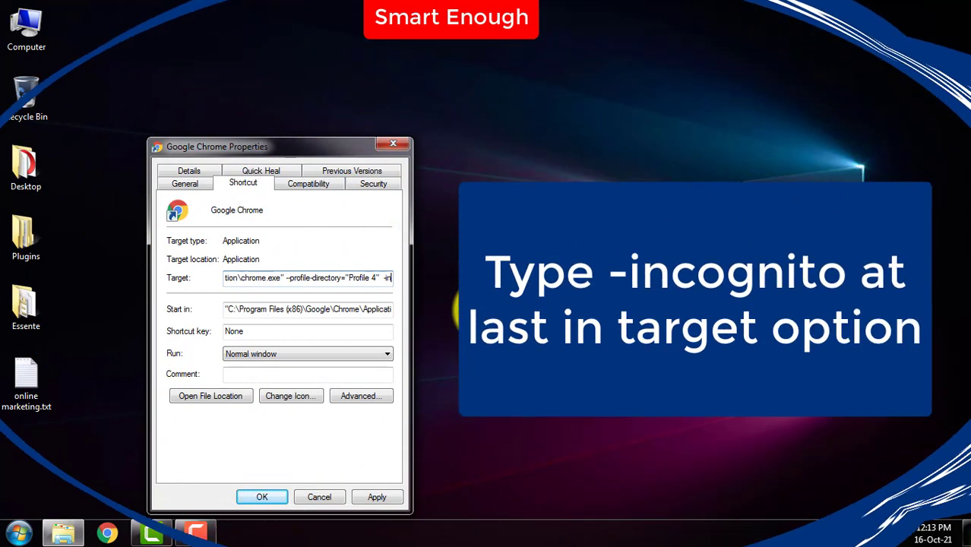
- Delete the switch at the end of the shortcut's target and re-enter it as -incognito, separated by a space
click(348, 277)
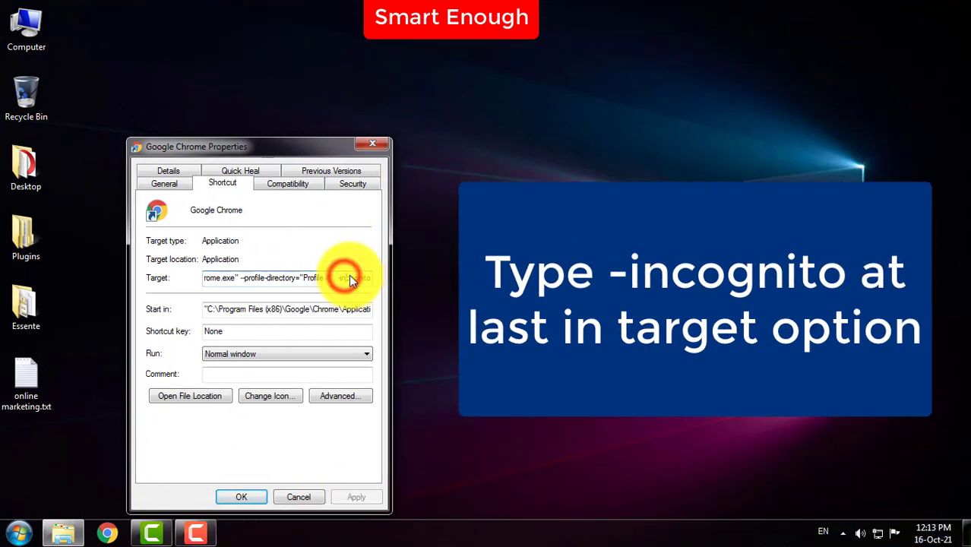
double_click(337, 277)
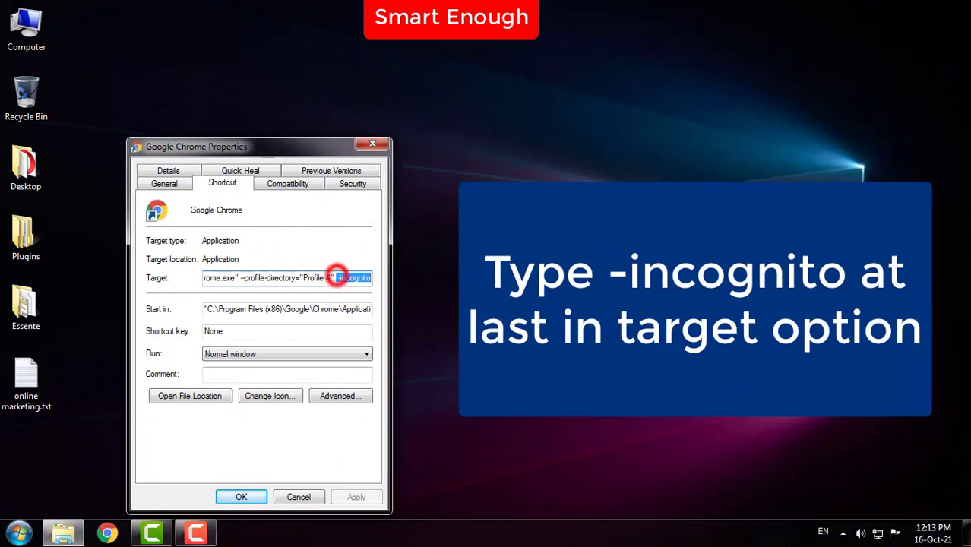
key(BackSpace)
text(-)
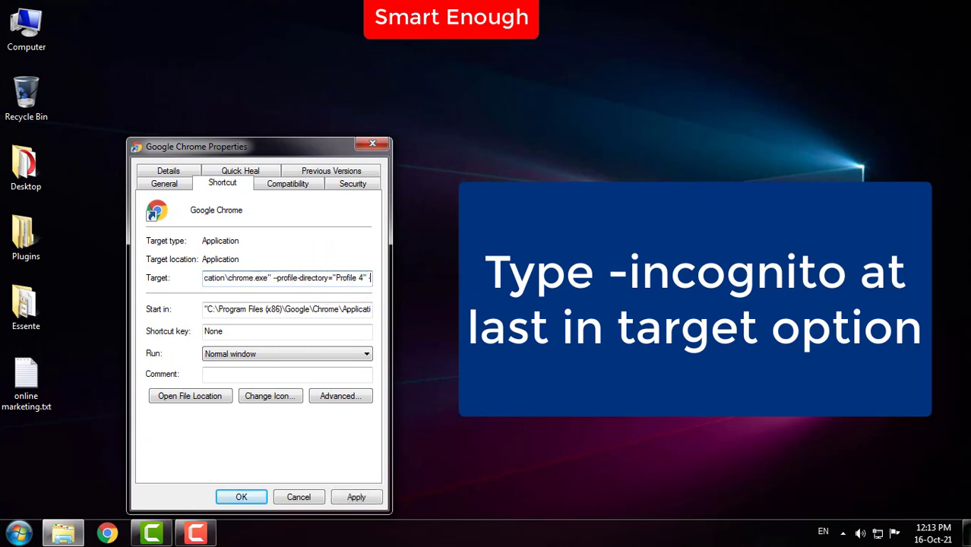
text(-in)
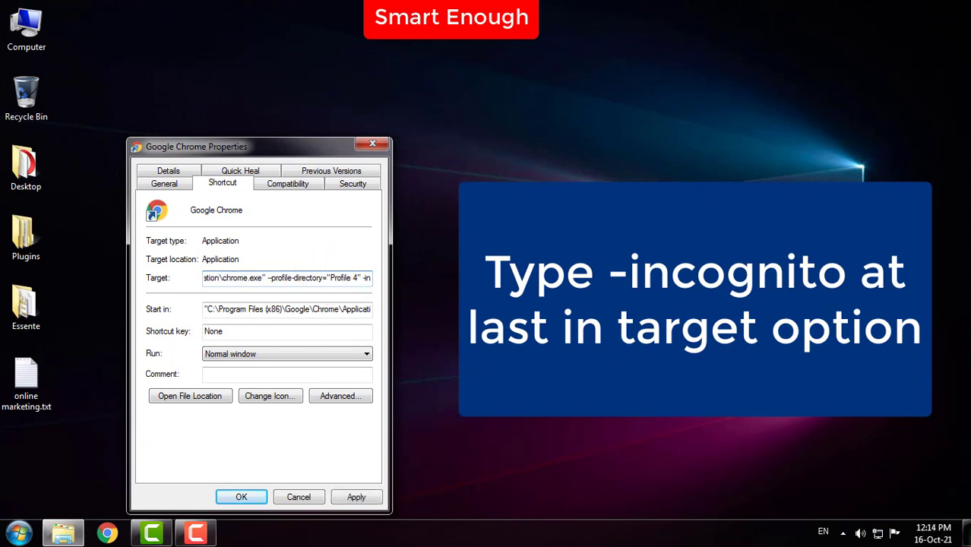
text(cognito)
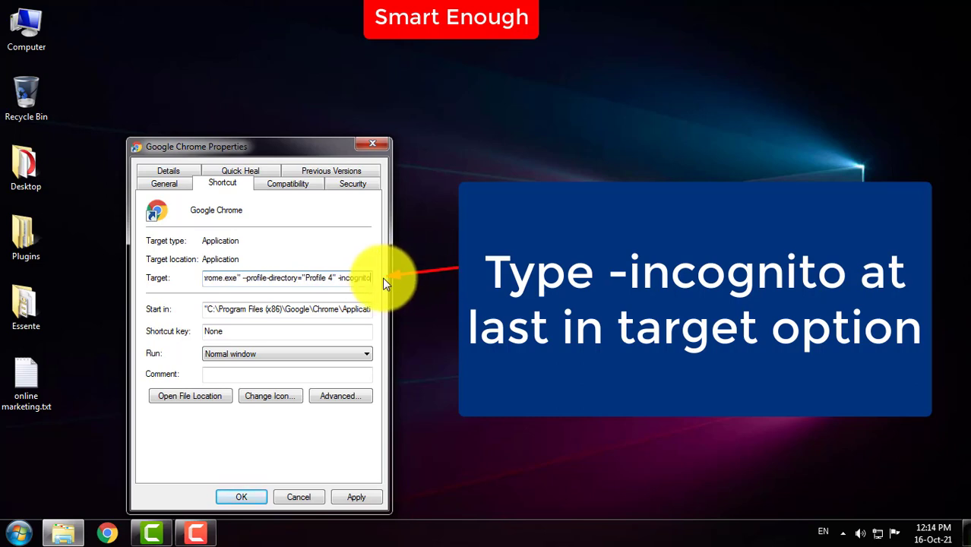
click(336, 268)
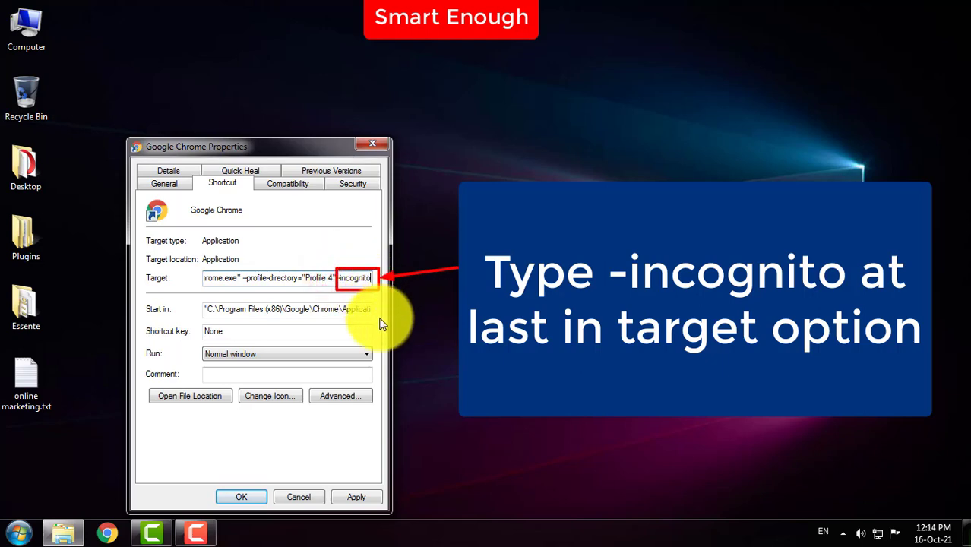
drag(136, 267, 179, 291)
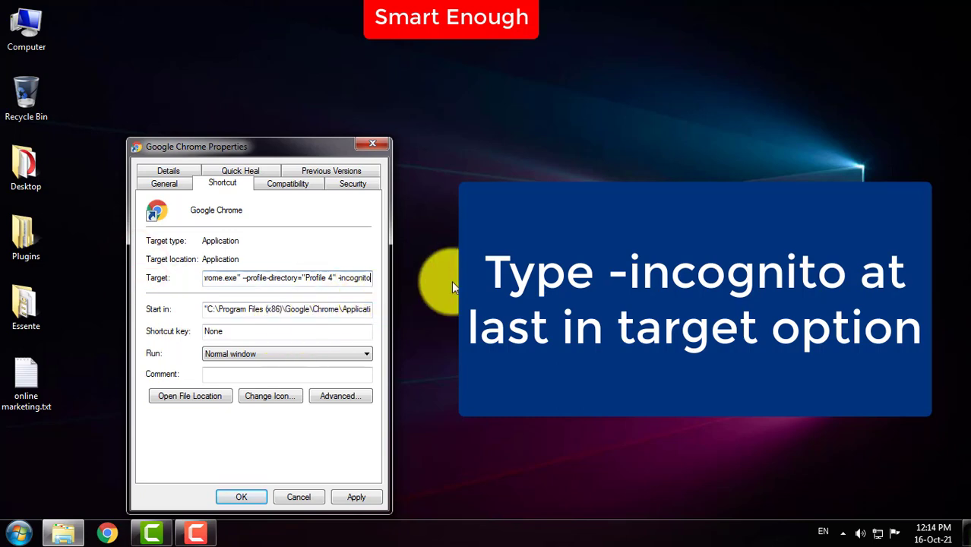
drag(141, 266, 383, 294)
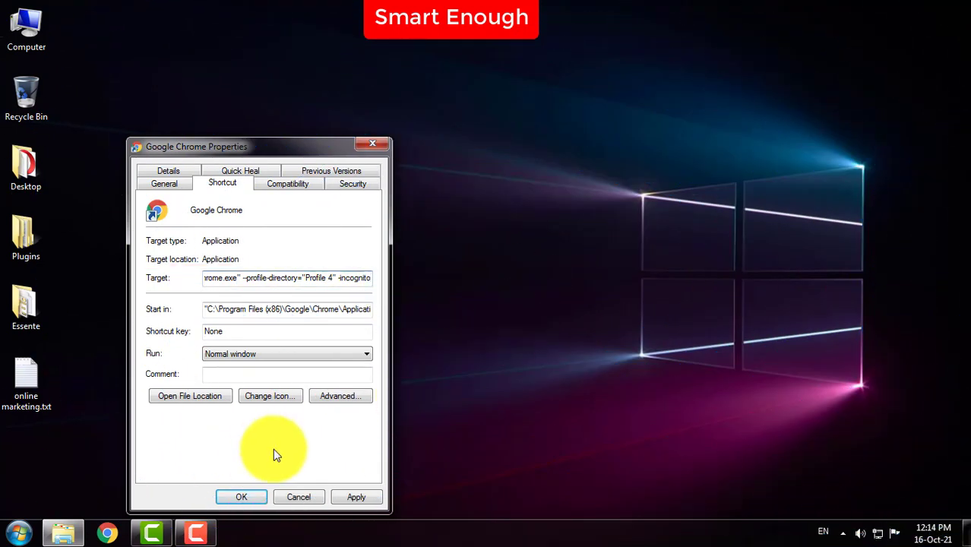
- Apply the changed target to the Chrome shortcut and close its properties dialog
click(358, 491)
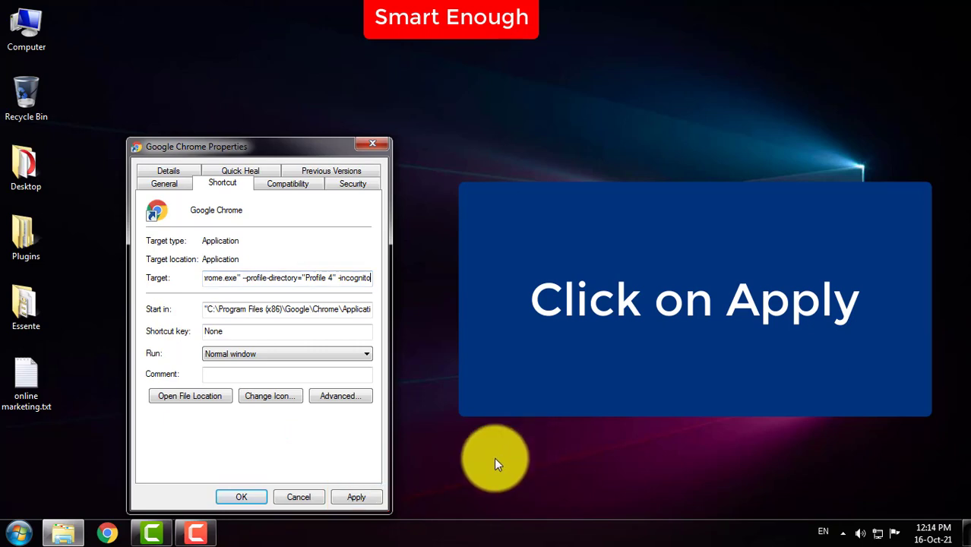
click(357, 496)
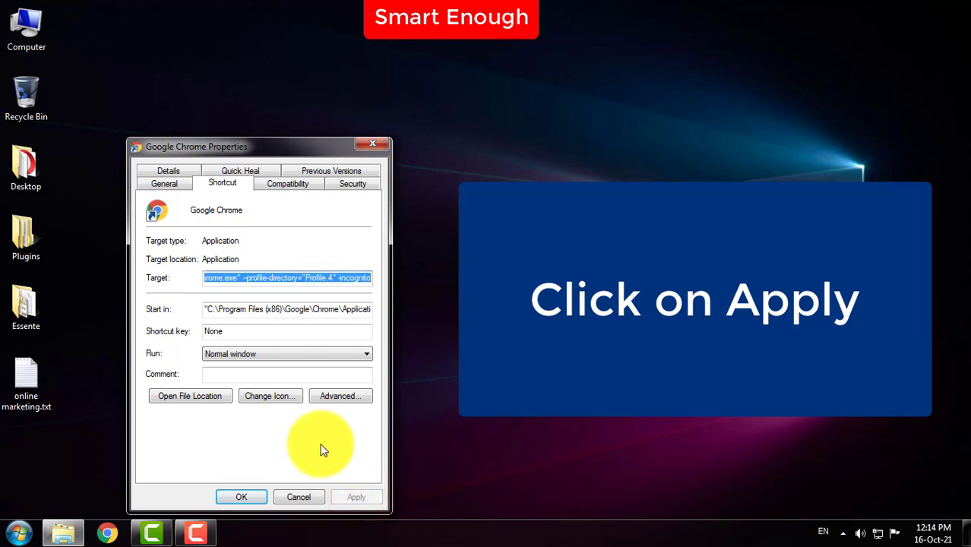
click(212, 488)
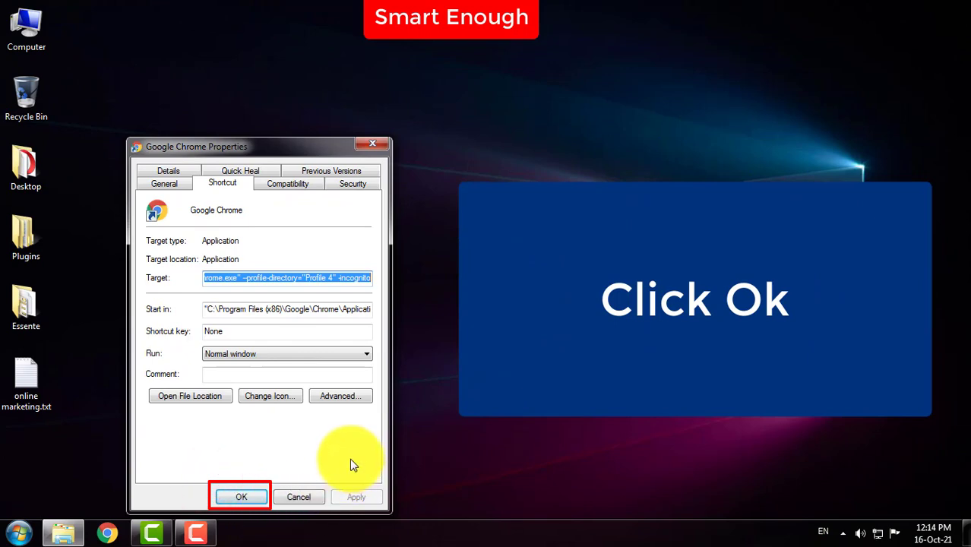
click(243, 497)
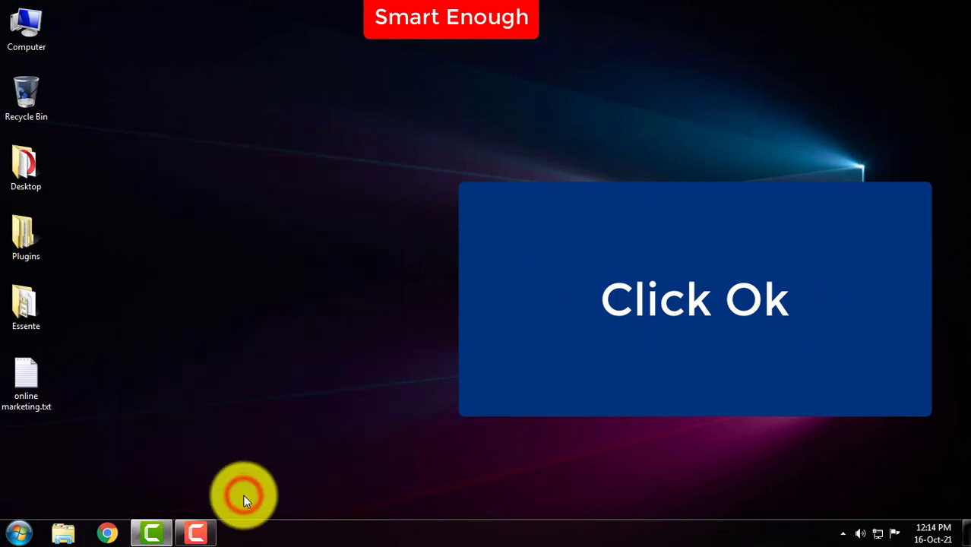
click(234, 458)
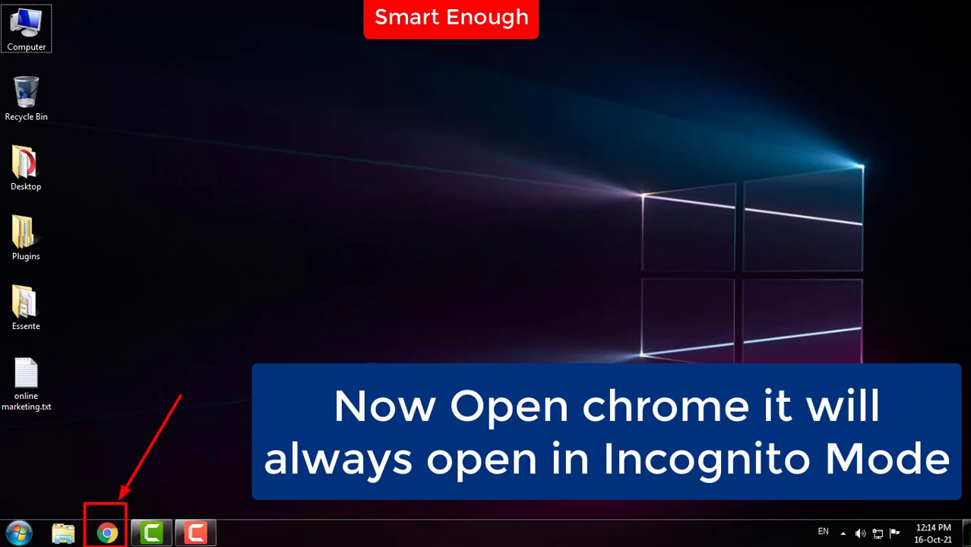
- Launch Chrome from the taskbar shortcut to check which mode it starts in, and close the window
click(108, 534)
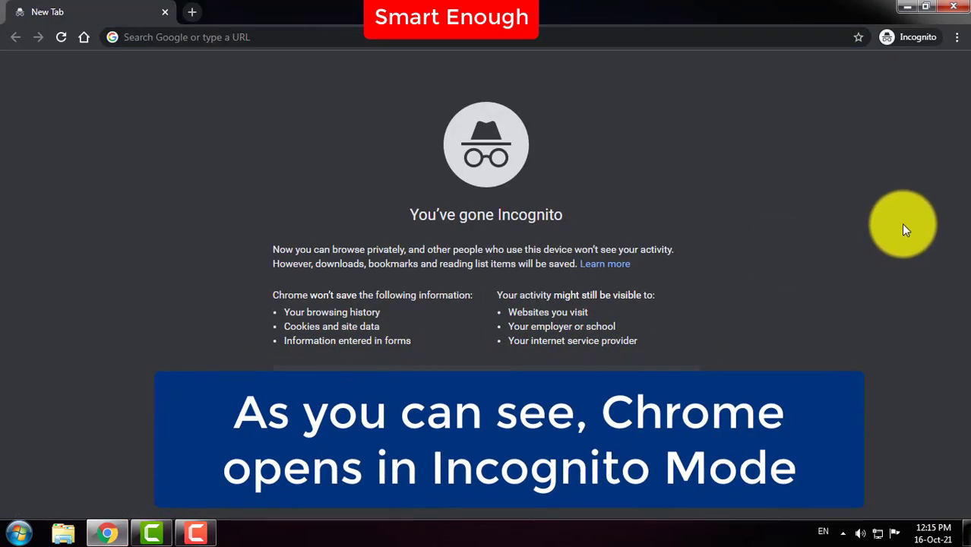
click(875, 165)
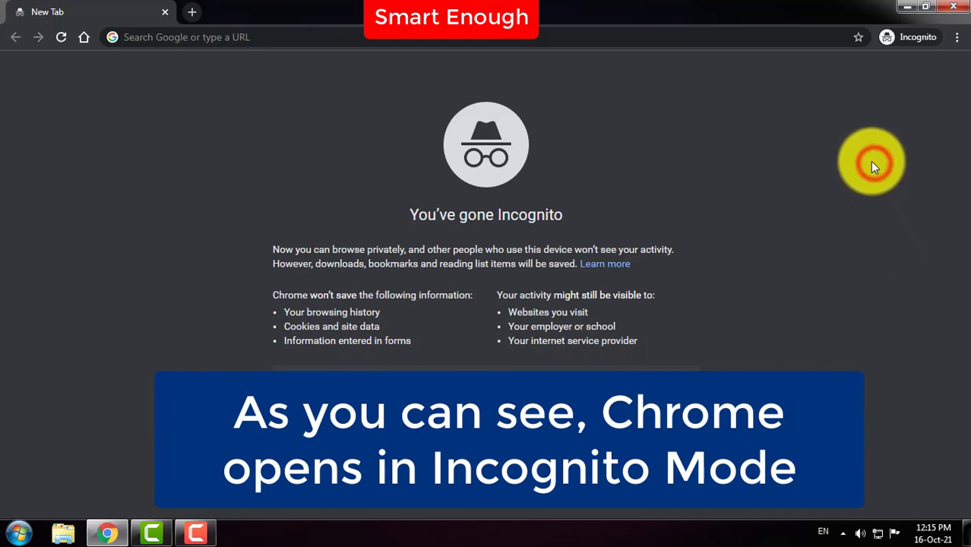
mouse_move(789, 130)
mouse_down()
mouse_move(632, 149)
mouse_move(574, 176)
mouse_up()
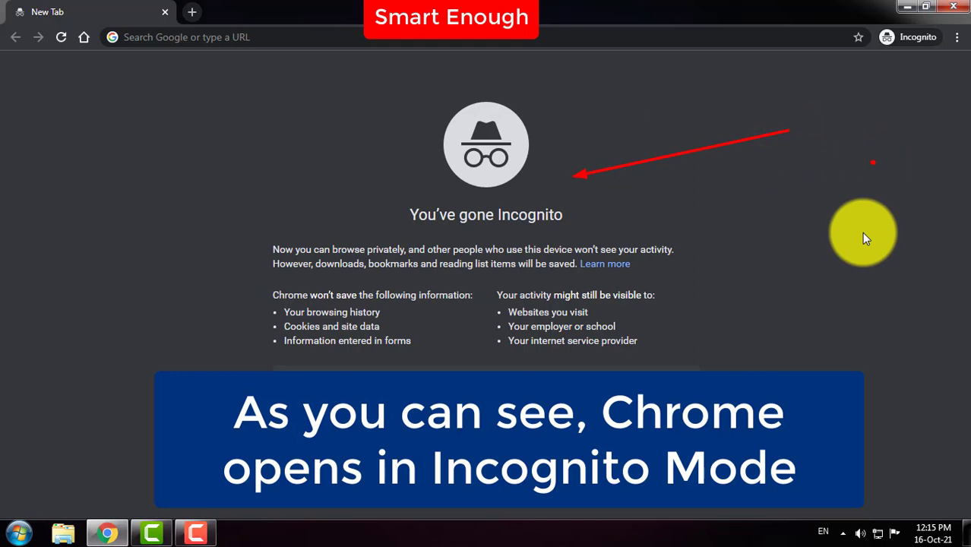
click(958, 5)
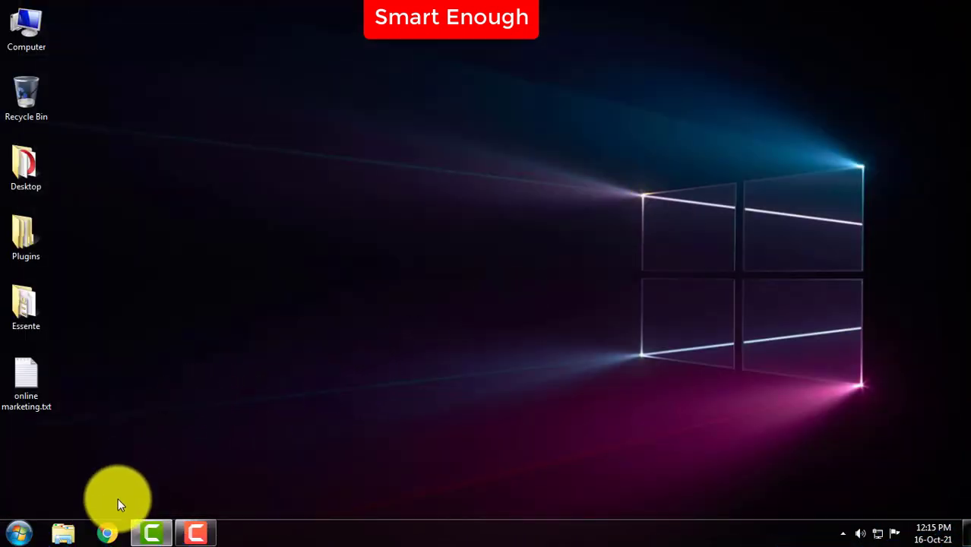
- Relaunch Chrome twice from the taskbar shortcut to check its start mode, closing the window between launches
click(107, 534)
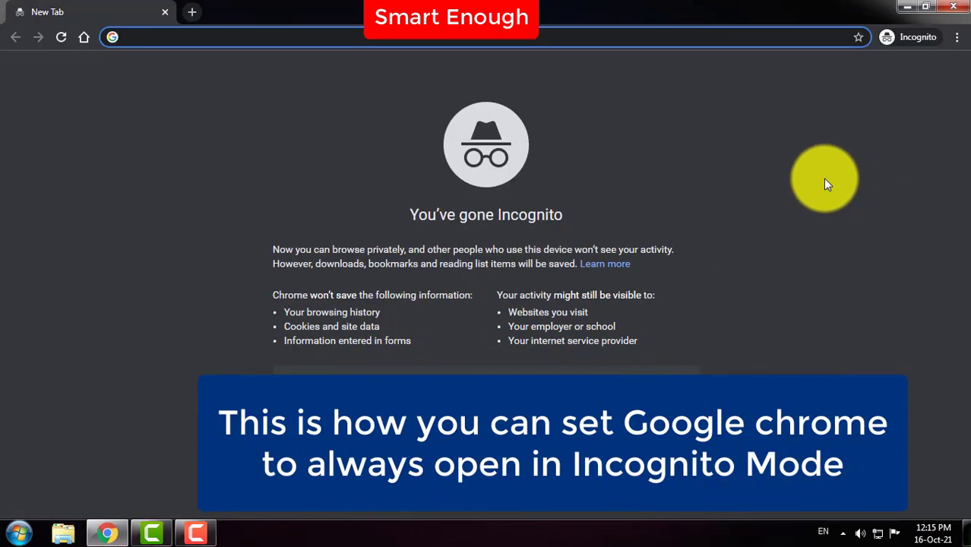
click(820, 183)
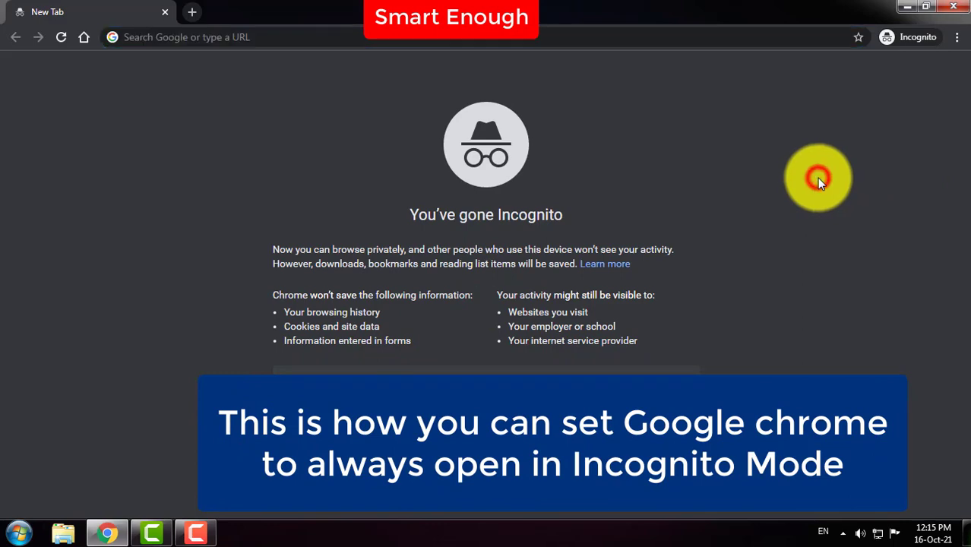
click(953, 6)
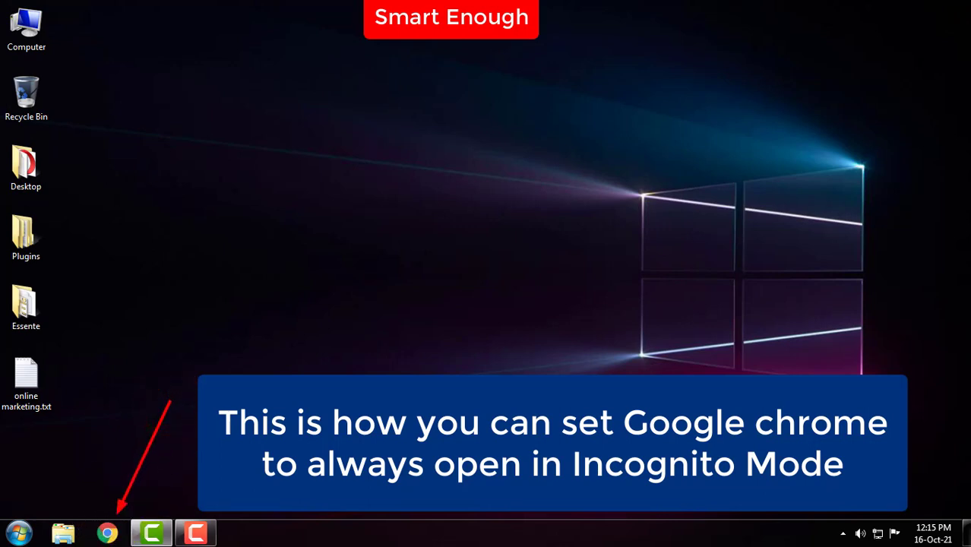
click(107, 532)
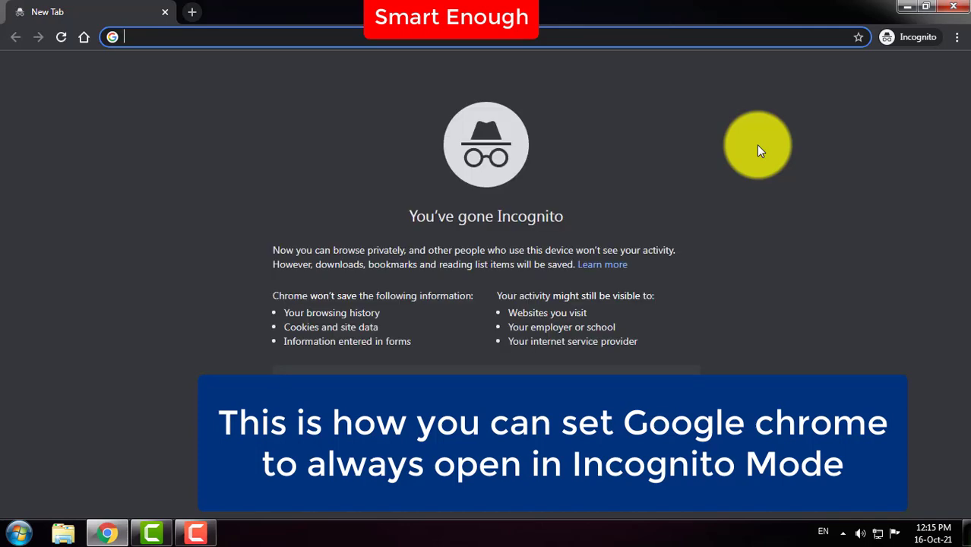
click(759, 148)
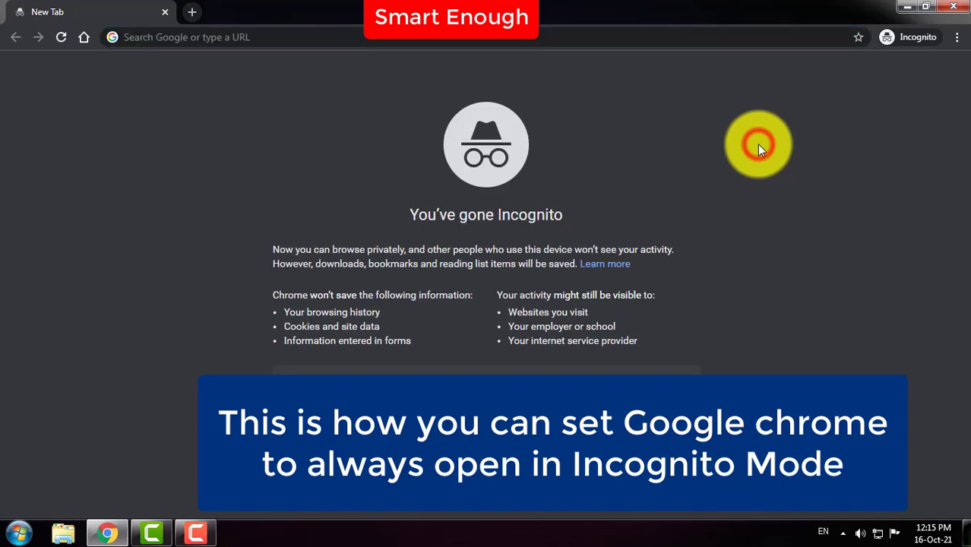